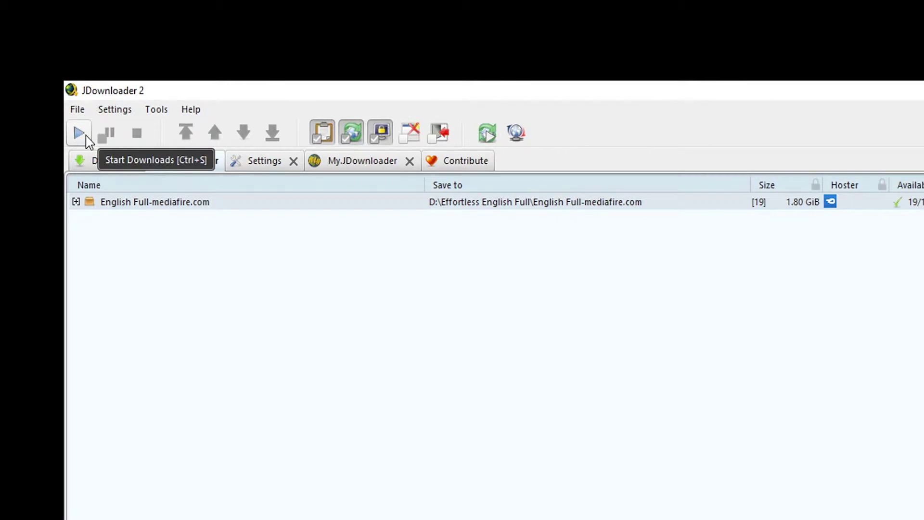
# Leave LinkGrabber for the Downloads list to see all download packages, including Effortless English Full
pyautogui.click(96, 162)
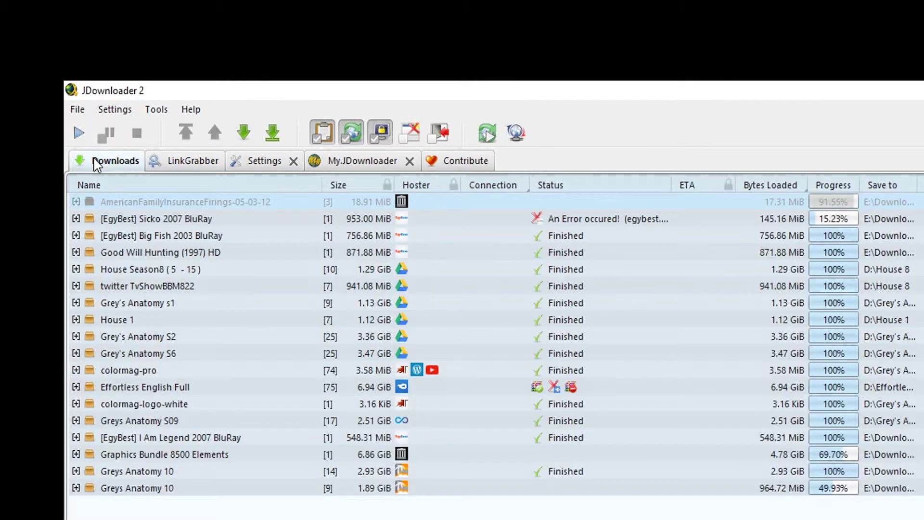
# Start all downloads so Graphics Bundle 8500 Elements begins downloading from archive.org
pyautogui.click(79, 139)
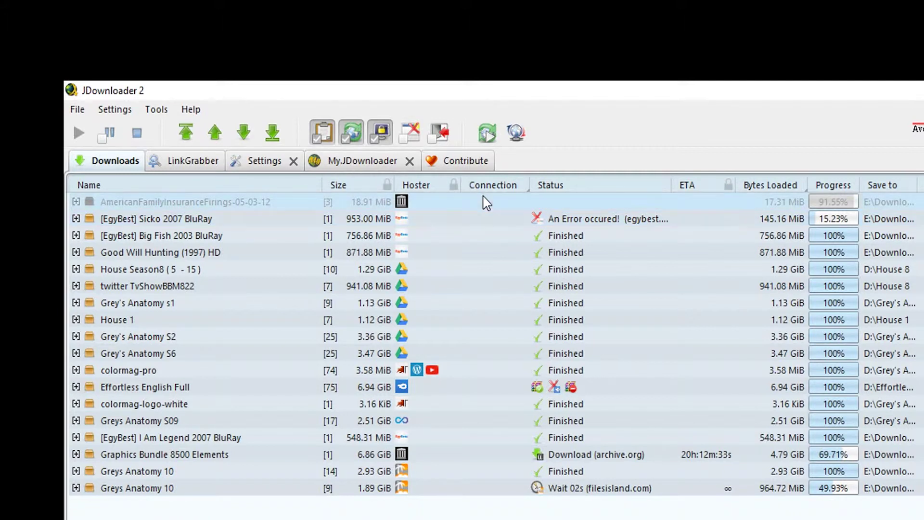
# Re-enable the greyed-out AmericanFamilyInsuranceFirings-05-03-12 package from its context menu
pyautogui.click(484, 202)
pyautogui.rightClick(484, 203)
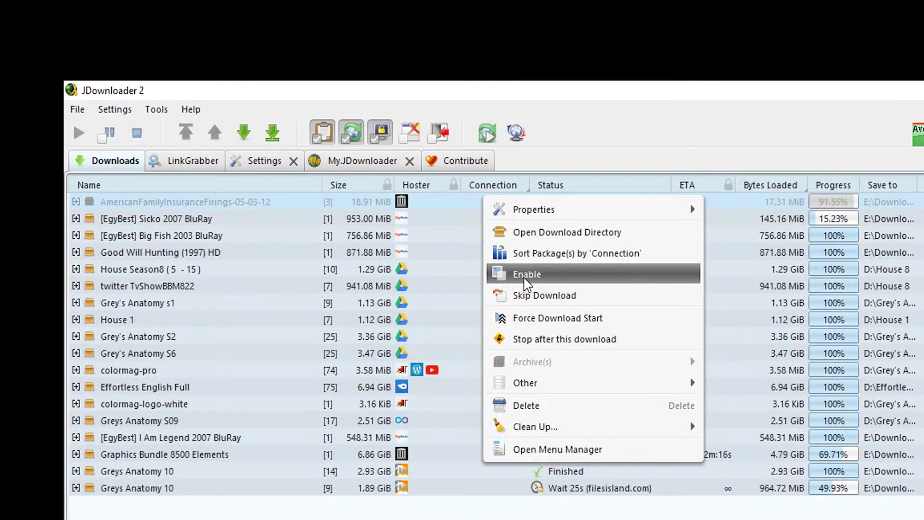
pyautogui.click(525, 281)
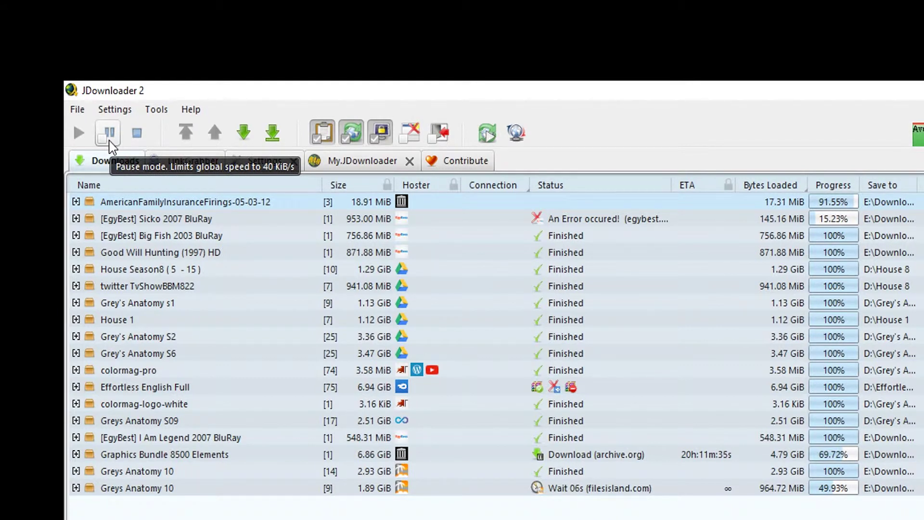
# Toggle pause mode, stop all downloads after confirming with Yes, then start downloads again
pyautogui.click(109, 134)
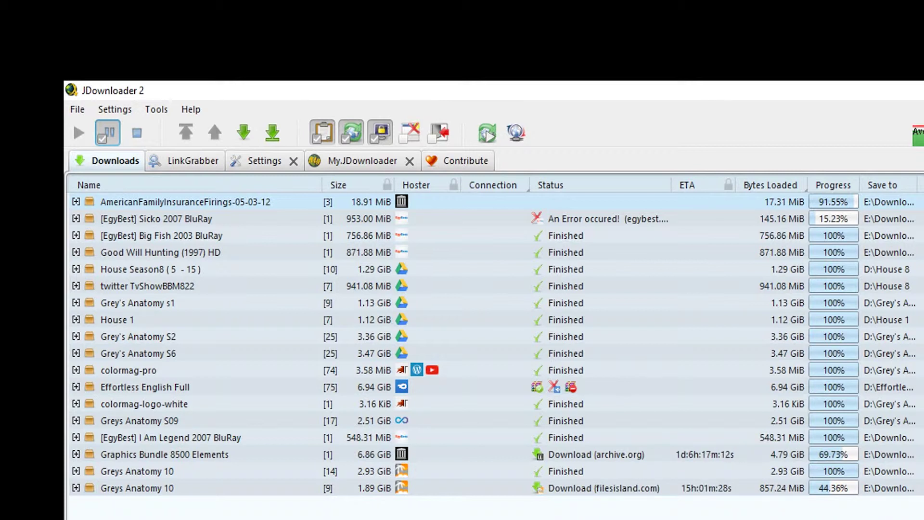
pyautogui.click(138, 135)
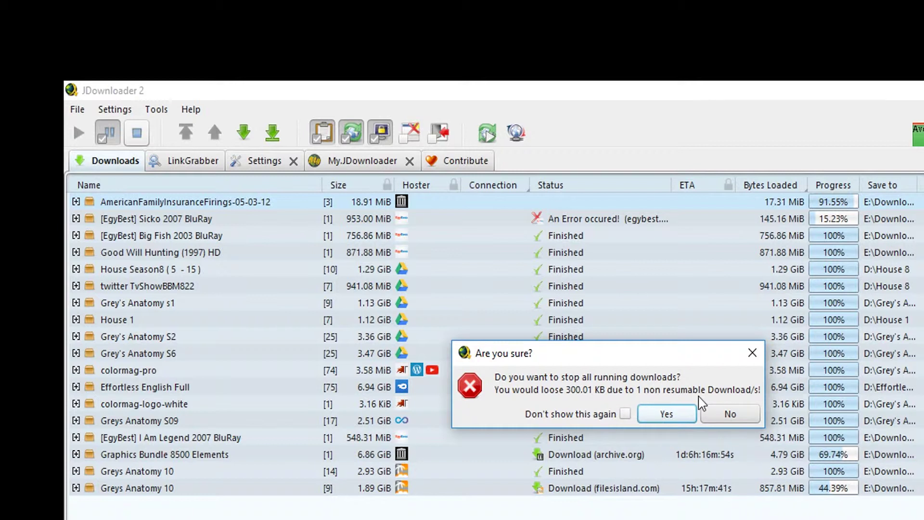
pyautogui.click(673, 416)
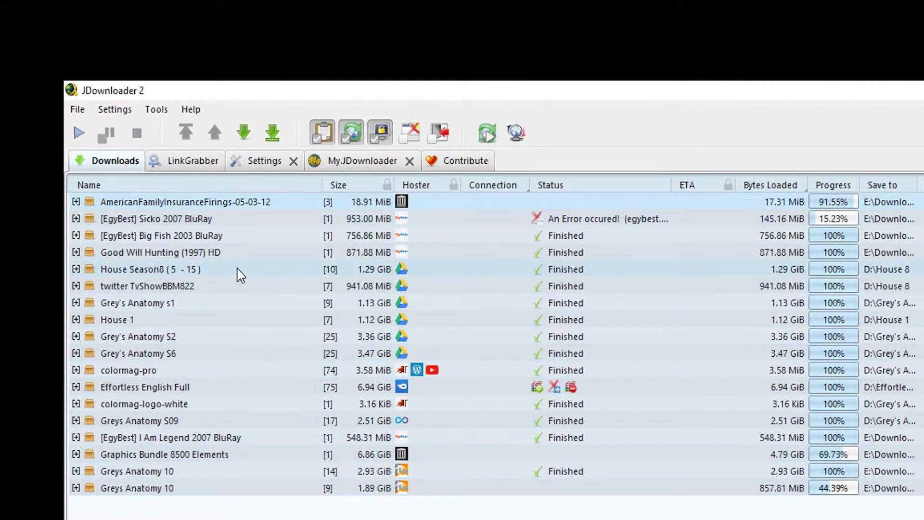
pyautogui.click(79, 135)
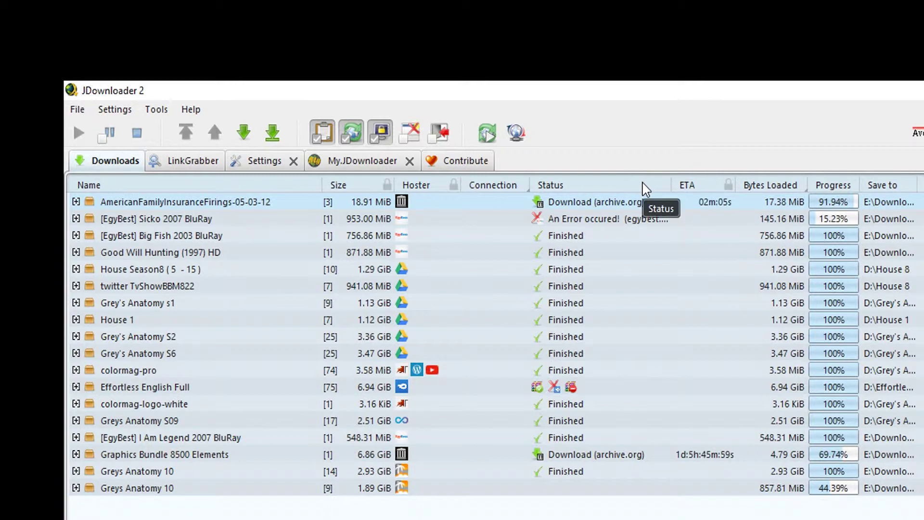
pyautogui.click(138, 135)
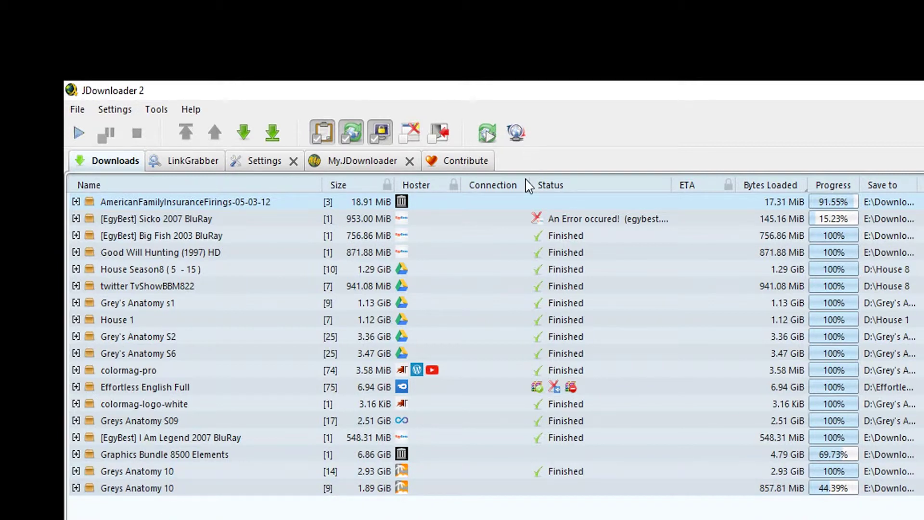
# Move the last Greys Anatomy 10 package to the top and the other one up a place
pyautogui.click(388, 489)
pyautogui.click(186, 133)
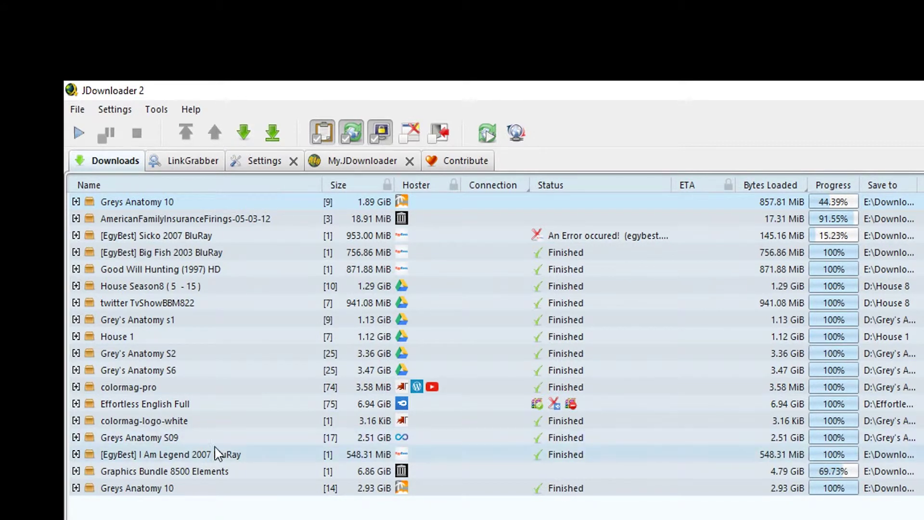
pyautogui.click(202, 490)
pyautogui.click(215, 135)
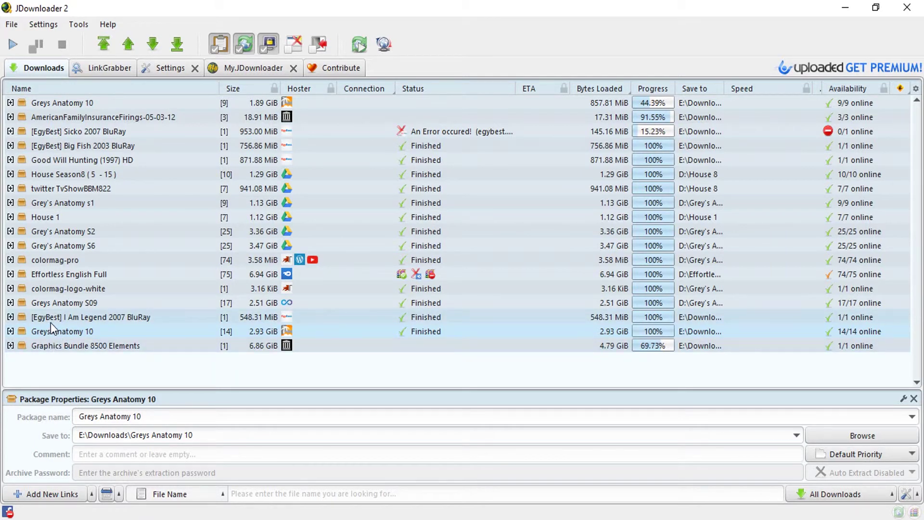
# Shift the Greys Anatomy 10 packages with Move Up/Down and Move to Bottom, putting the 1.89 GiB one last
pyautogui.click(128, 44)
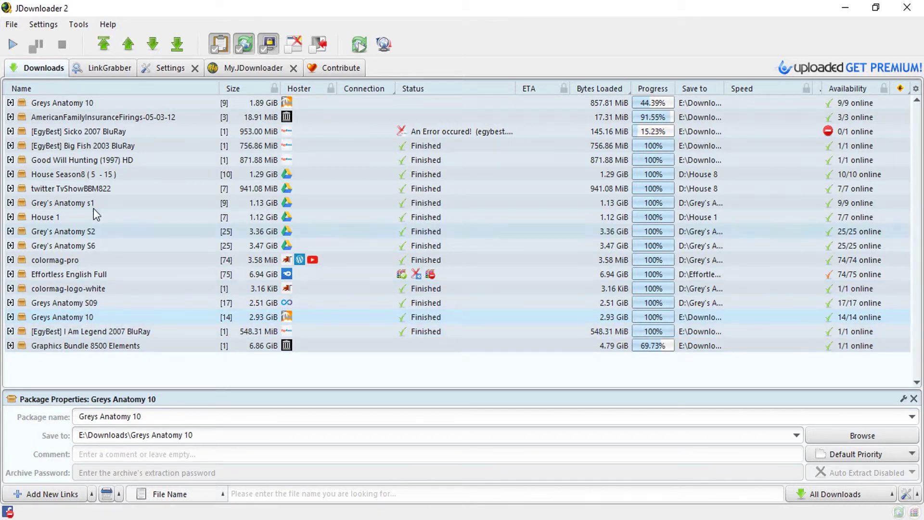
pyautogui.click(154, 45)
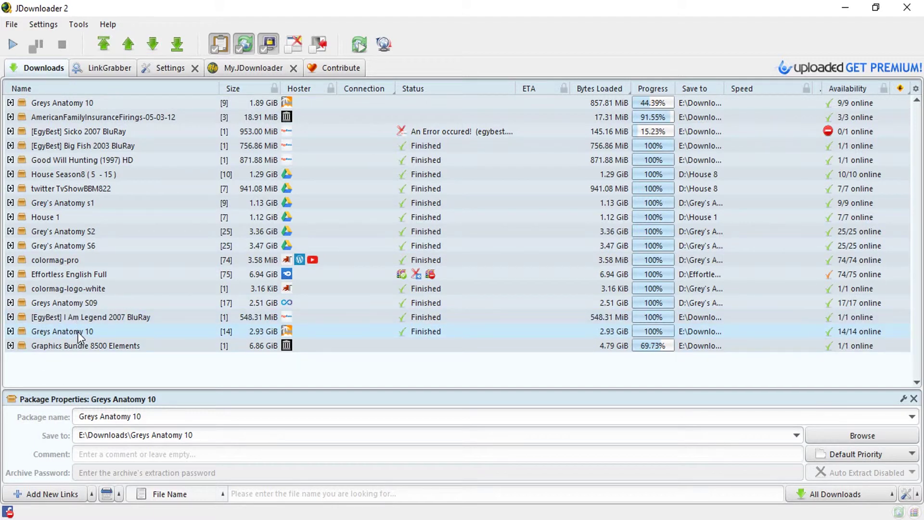
pyautogui.click(153, 45)
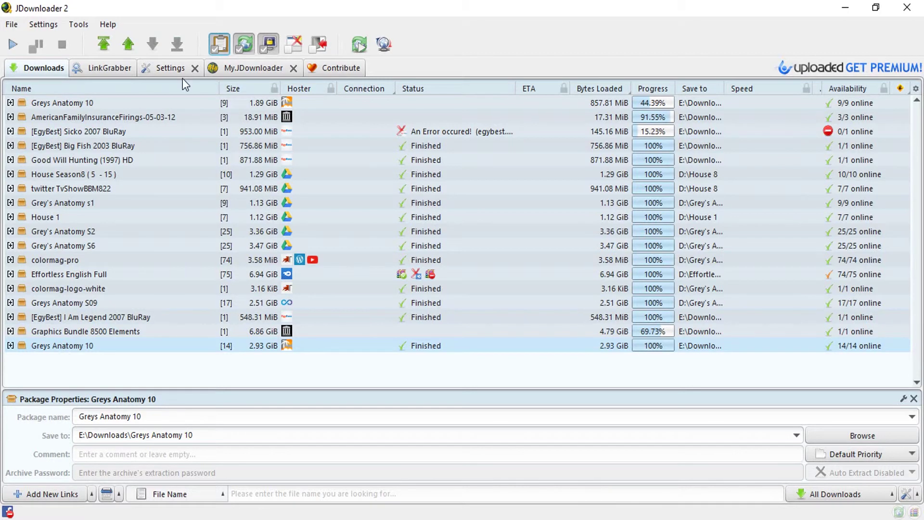
pyautogui.click(103, 103)
pyautogui.click(153, 44)
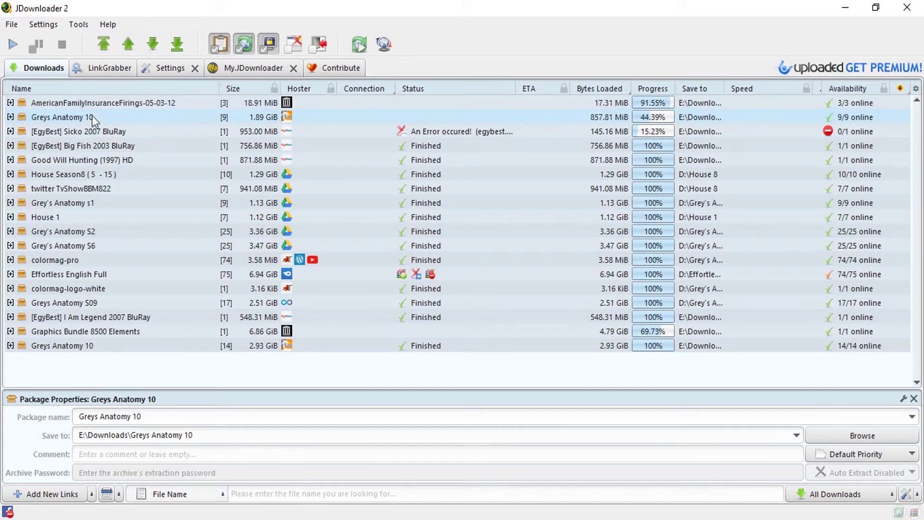
pyautogui.click(178, 44)
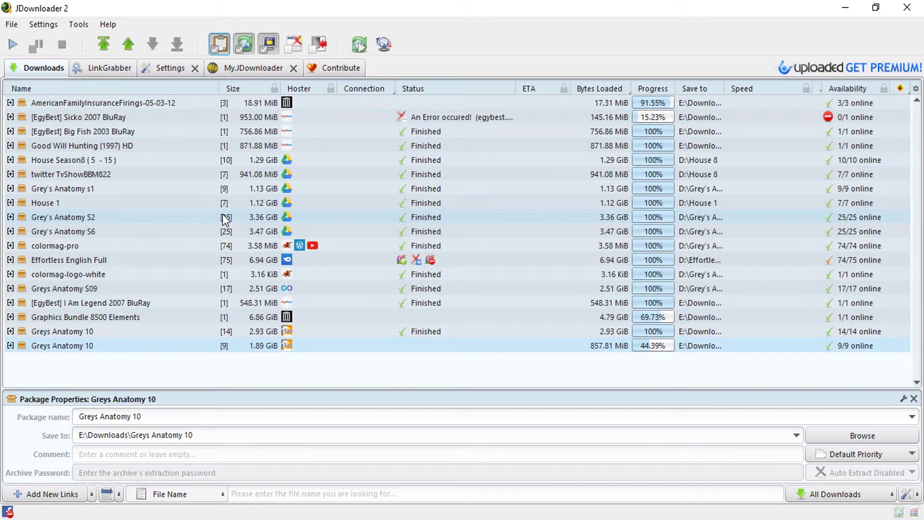
# Show the desktop, open 'links to dowanload.txt' in Notepad and copy the WinRAR URL
pyautogui.rightClick(381, 517)
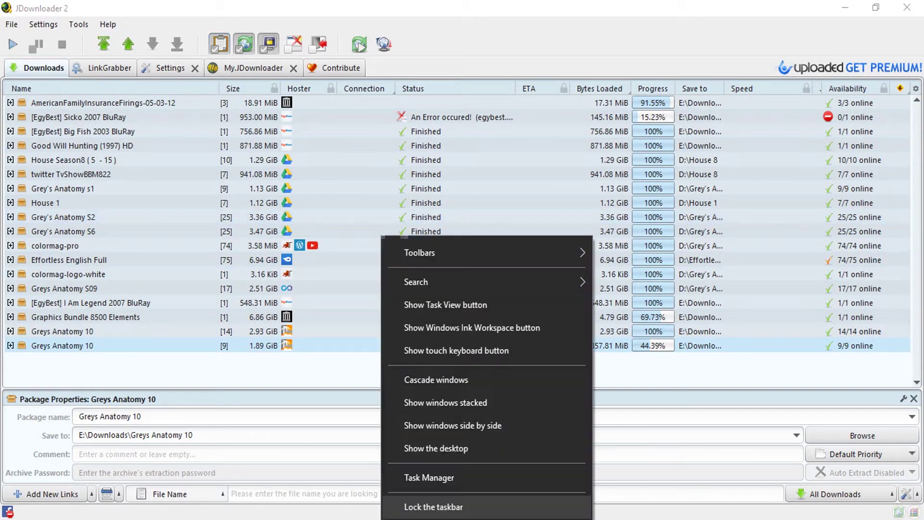
pyautogui.click(415, 455)
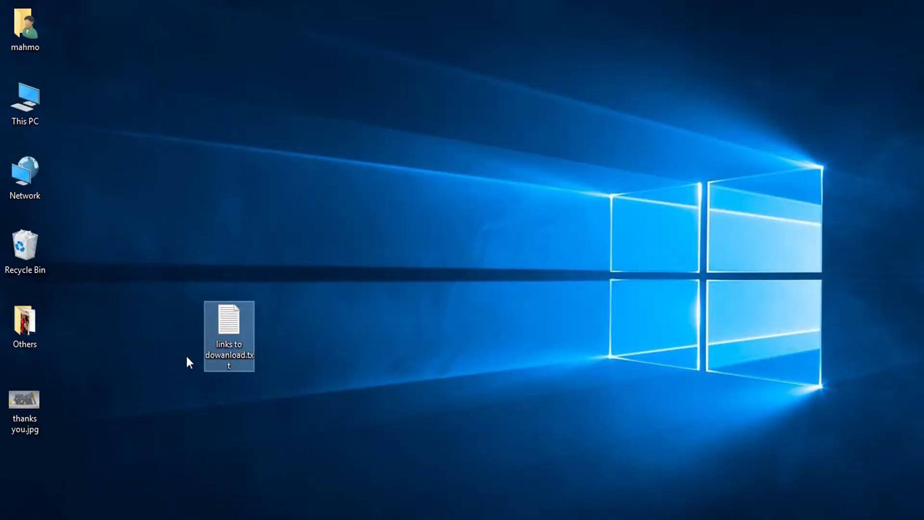
pyautogui.doubleClick(215, 350)
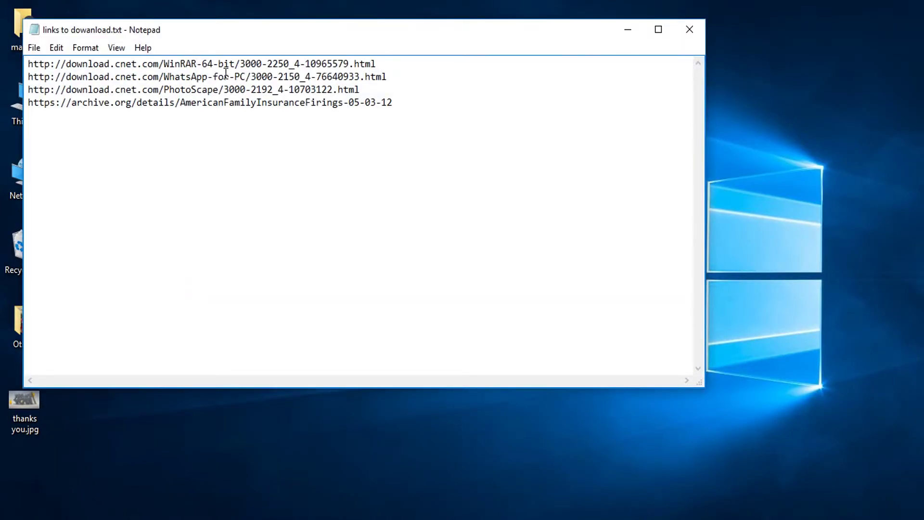
pyautogui.click(382, 64)
pyautogui.moveTo(382, 64); pyautogui.dragTo(29, 66)
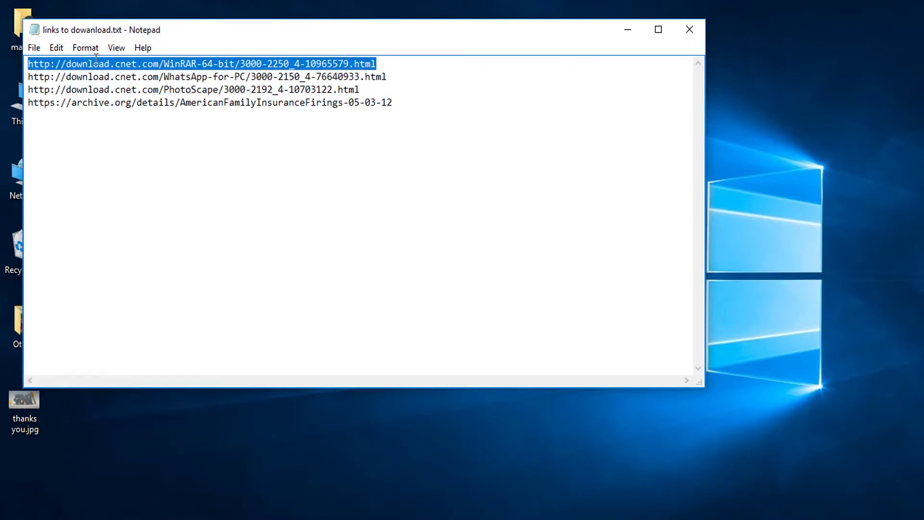
pyautogui.rightClick(121, 60)
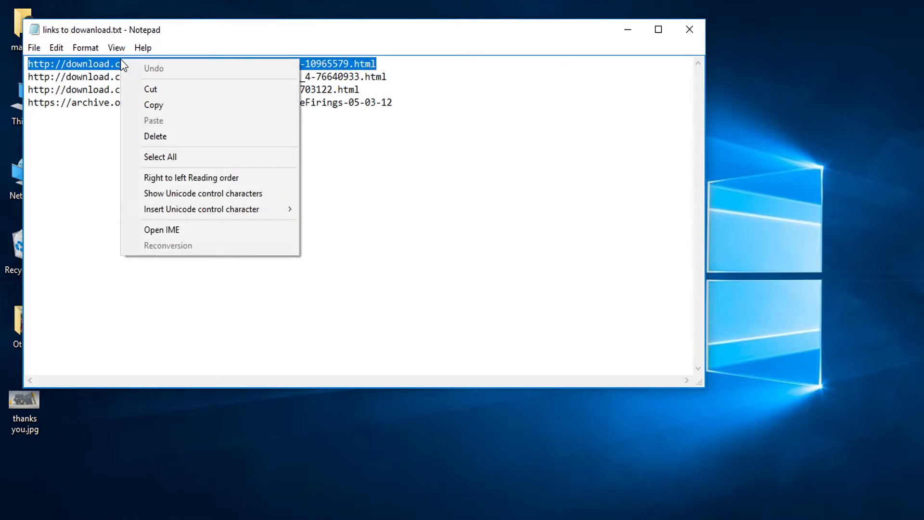
pyautogui.click(160, 105)
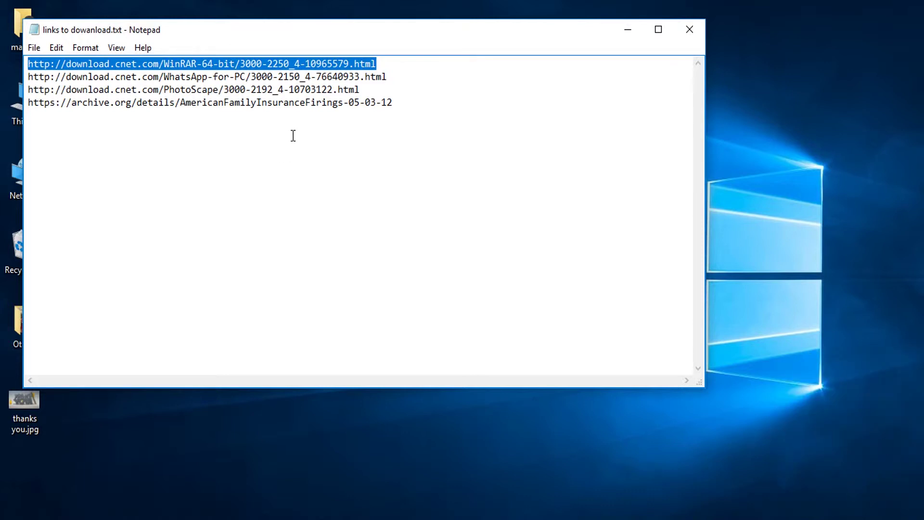
# Copy the WhatsApp URL on line 2, undoing an accidental paste over it
pyautogui.moveTo(390, 77); pyautogui.dragTo(27, 78)
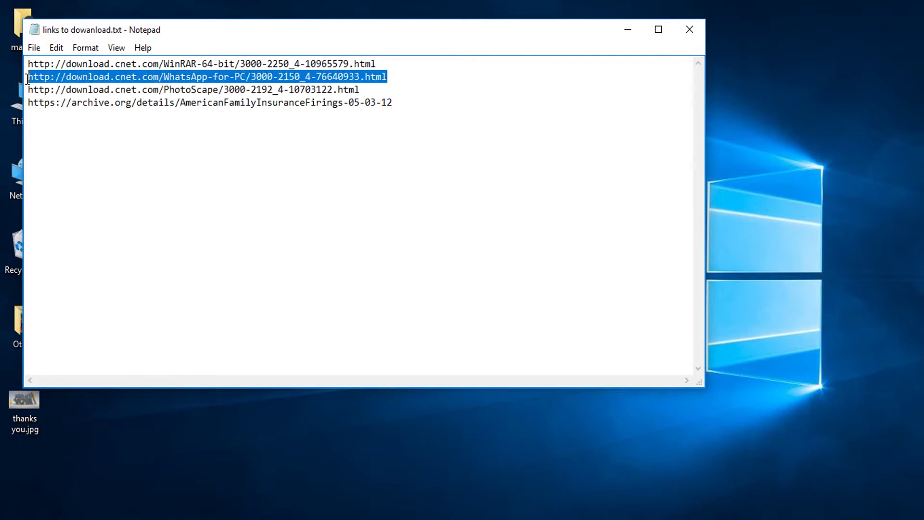
pyautogui.rightClick(83, 70)
pyautogui.click(126, 136)
pyautogui.rightClick(457, 77)
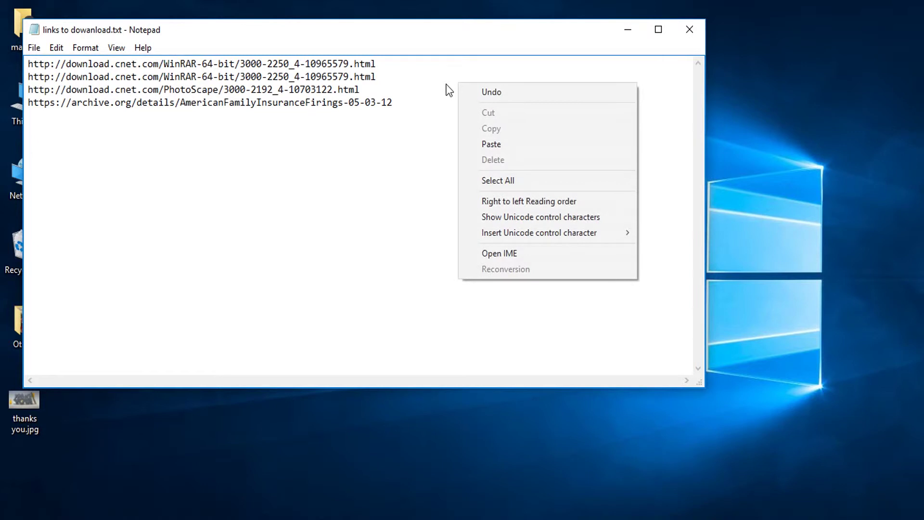
pyautogui.click(490, 96)
pyautogui.rightClick(267, 70)
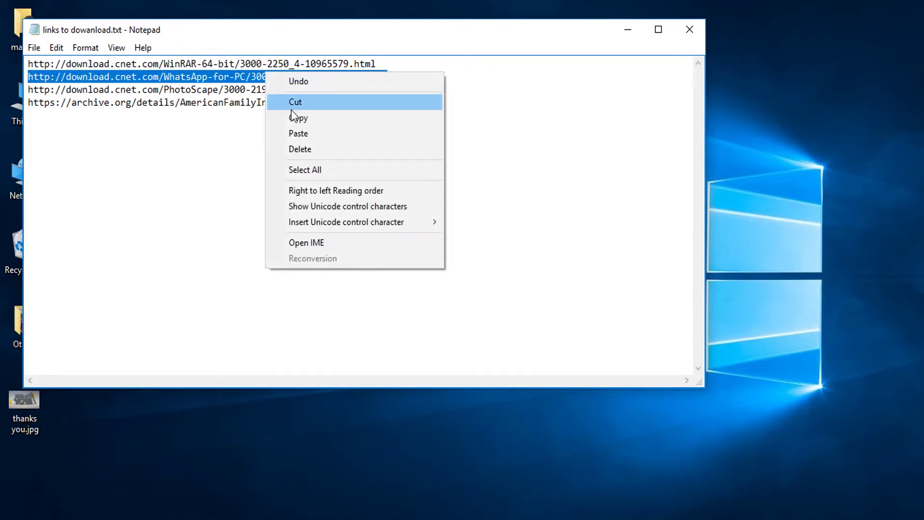
pyautogui.click(295, 117)
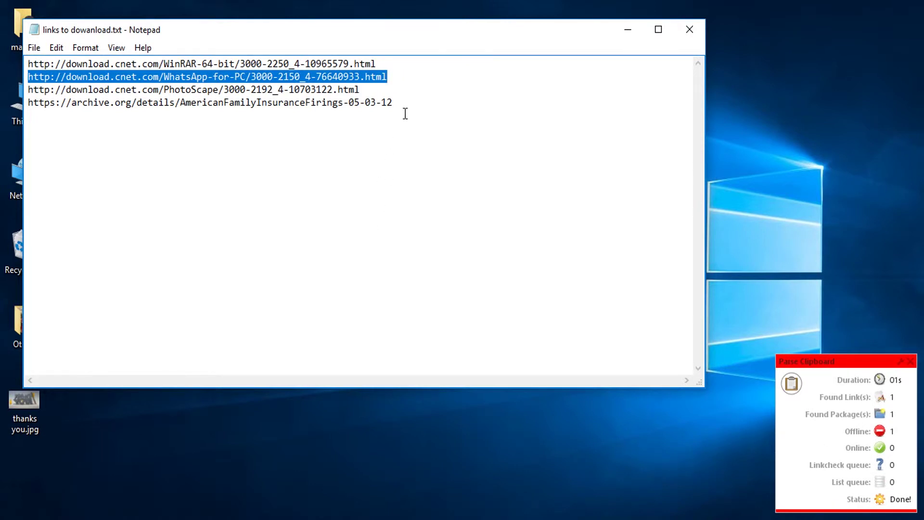
# Copy the archive.org URL on line 4 and return to JDownloader
pyautogui.moveTo(405, 103); pyautogui.dragTo(3, 102)
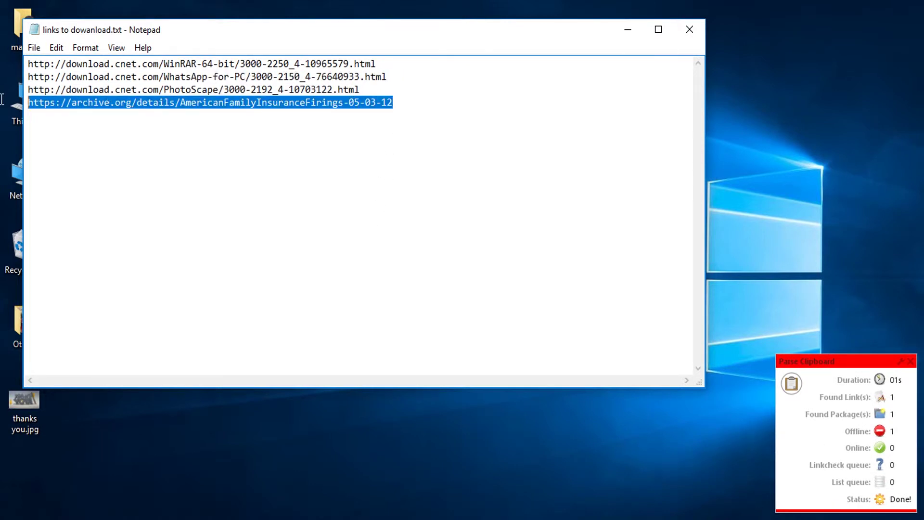
pyautogui.rightClick(68, 99)
pyautogui.click(123, 147)
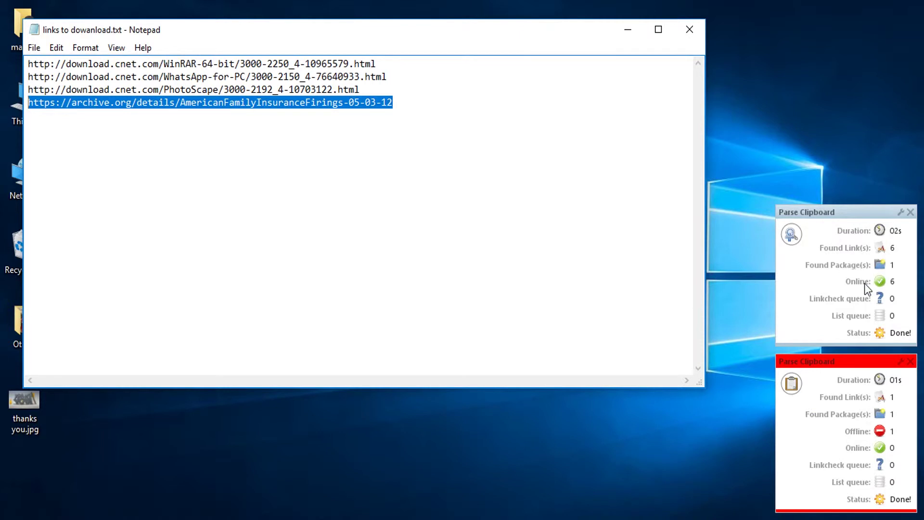
pyautogui.click(821, 288)
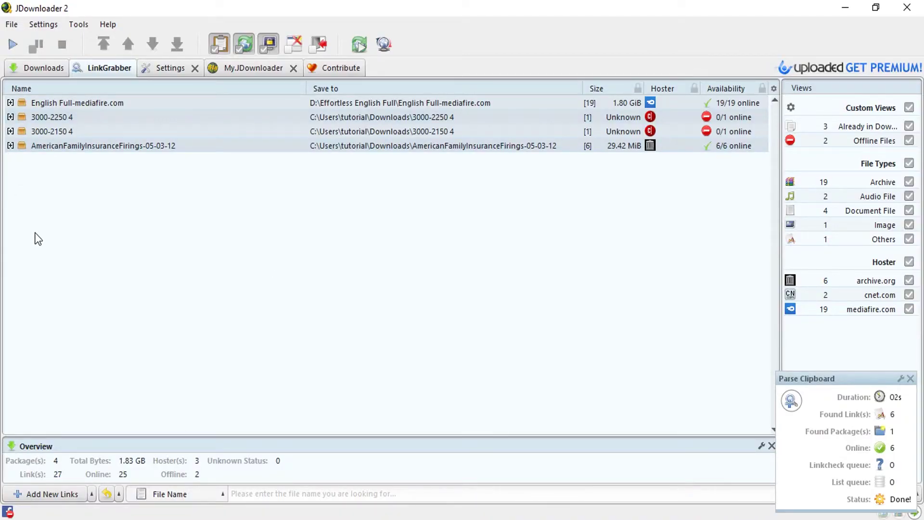
# Delete the ogg, png, torrent and two xml files from AmericanFamilyInsuranceFirings, keeping amfam-vs-families.mp3
pyautogui.click(11, 146)
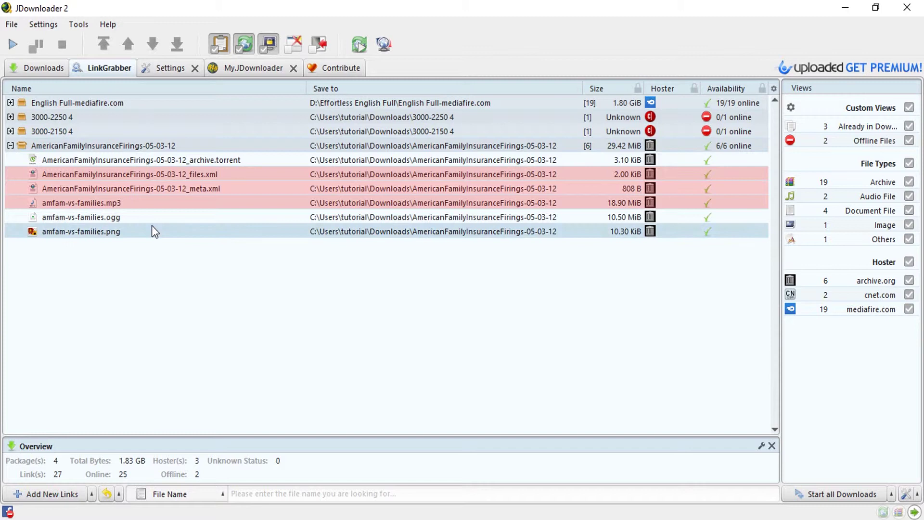
pyautogui.click(103, 203)
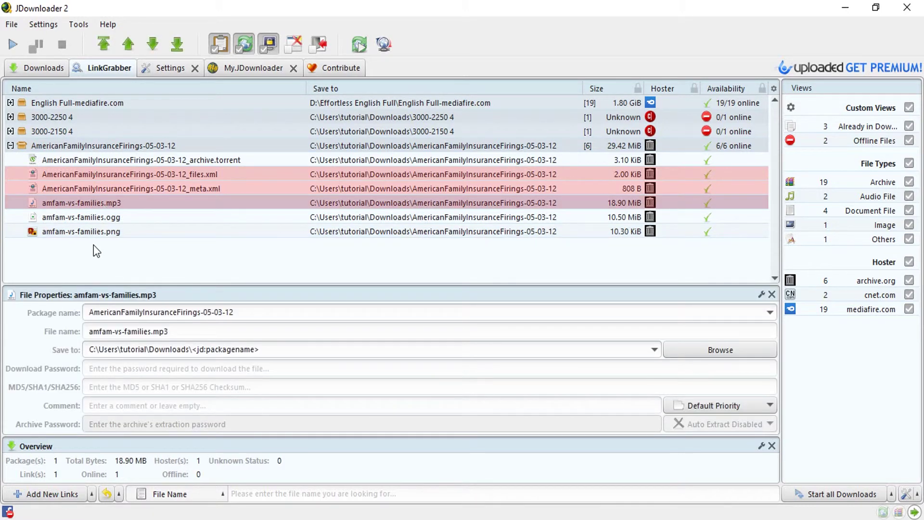
pyautogui.moveTo(97, 230); pyautogui.dragTo(98, 218)
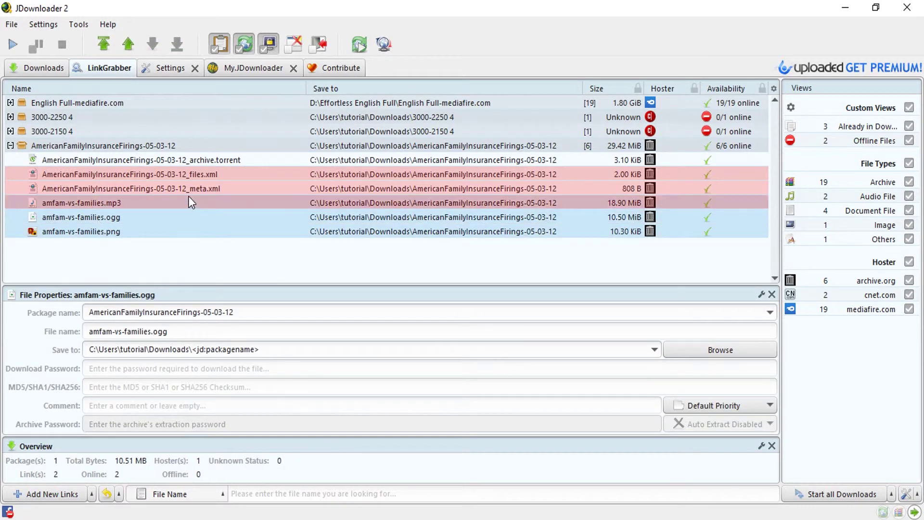
pyautogui.moveTo(199, 161); pyautogui.dragTo(202, 189)
pyautogui.rightClick(202, 189)
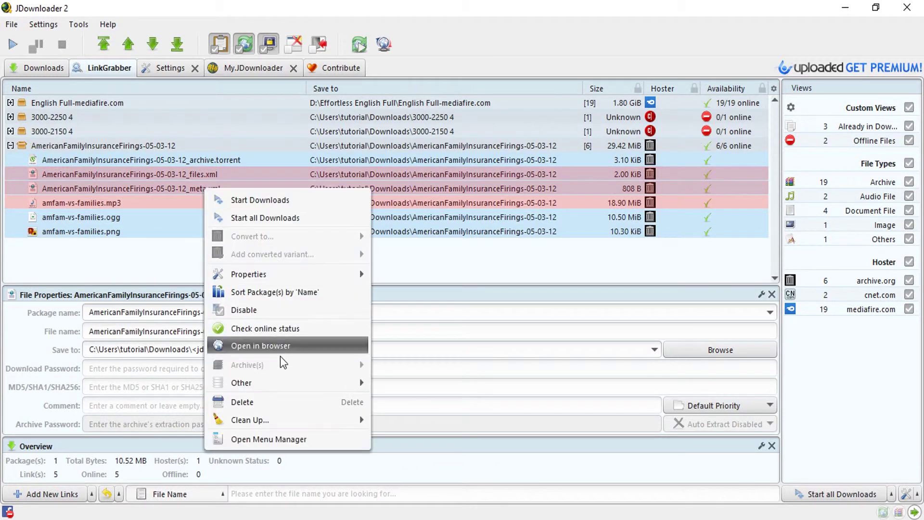
pyautogui.click(245, 402)
pyautogui.click(492, 300)
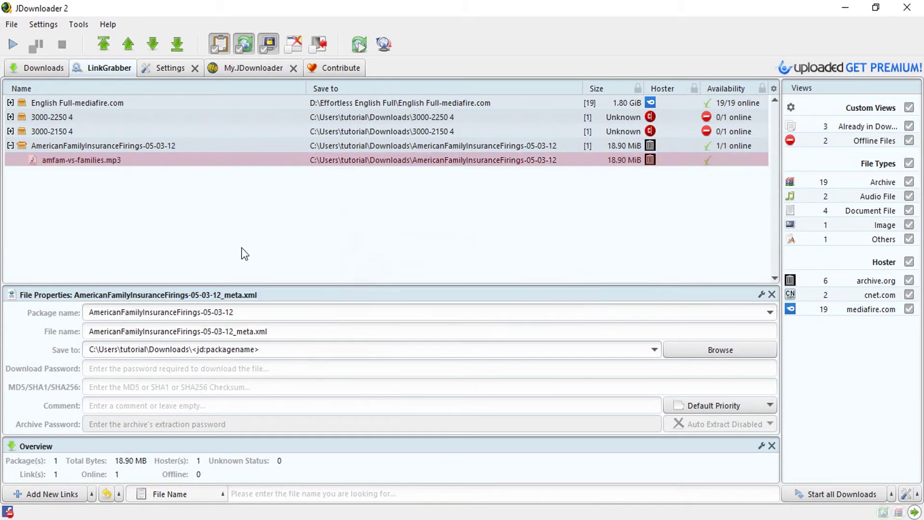
pyautogui.click(111, 173)
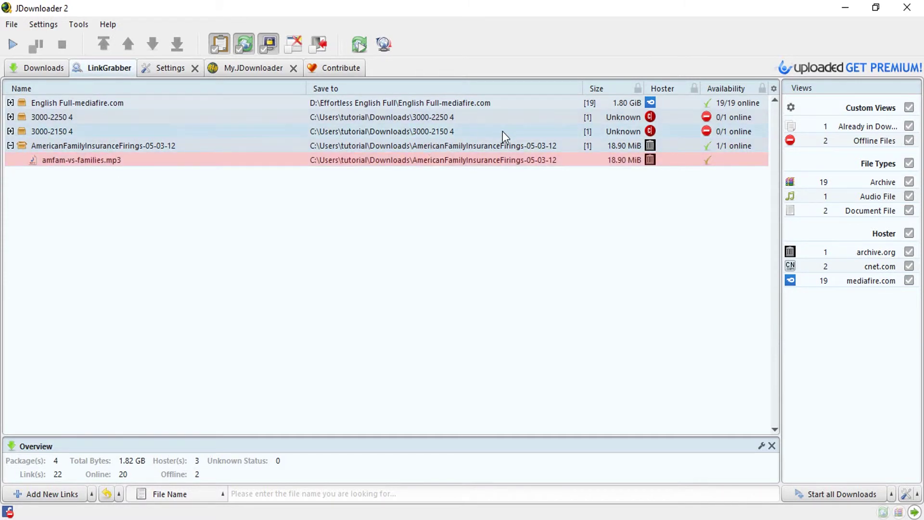
# Delete the offline 3000-2250 4 and 3000-2150 4 packages from LinkGrabber
pyautogui.moveTo(463, 118); pyautogui.dragTo(460, 126)
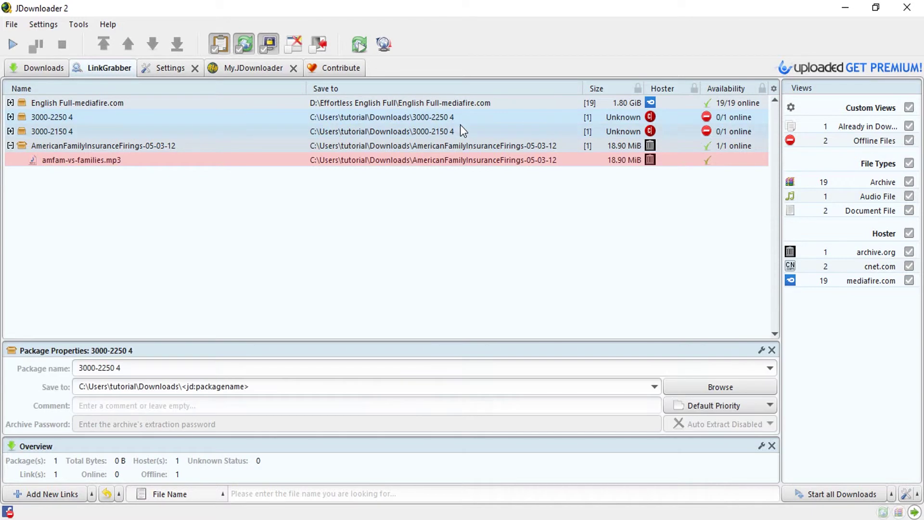
pyautogui.rightClick(427, 121)
pyautogui.click(477, 332)
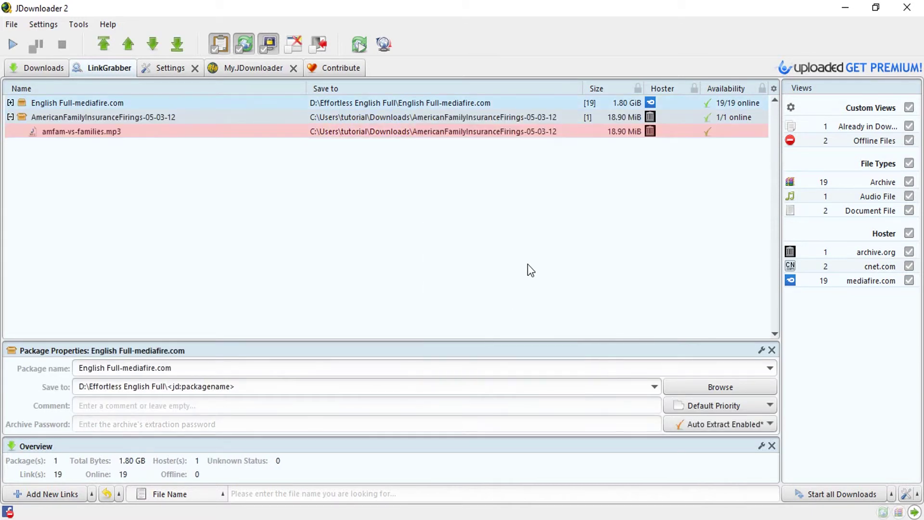
pyautogui.rightClick(116, 133)
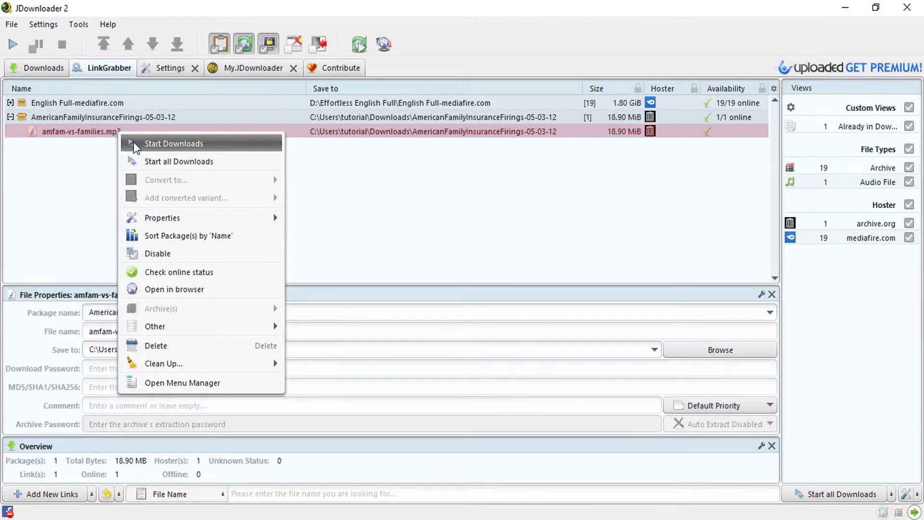
pyautogui.click(475, 228)
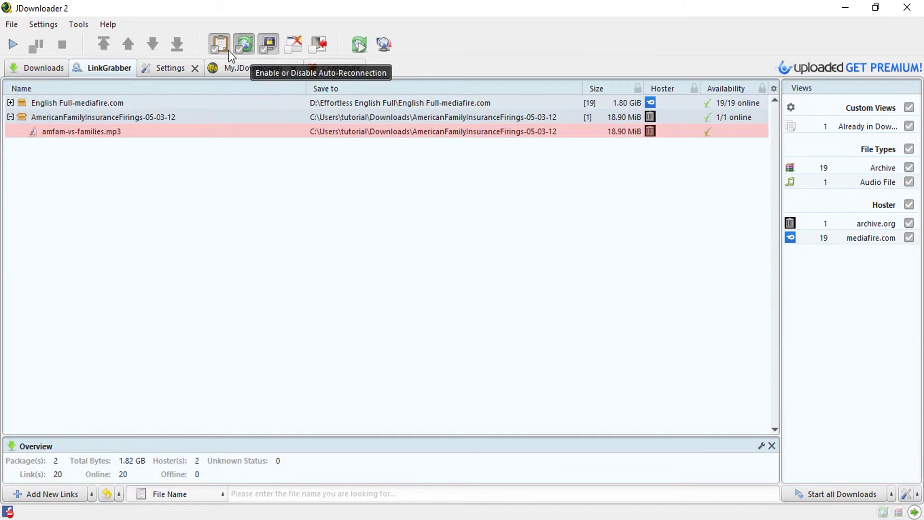
# Open the full Settings page and browse the Connection Manager and General sections
pyautogui.click(42, 26)
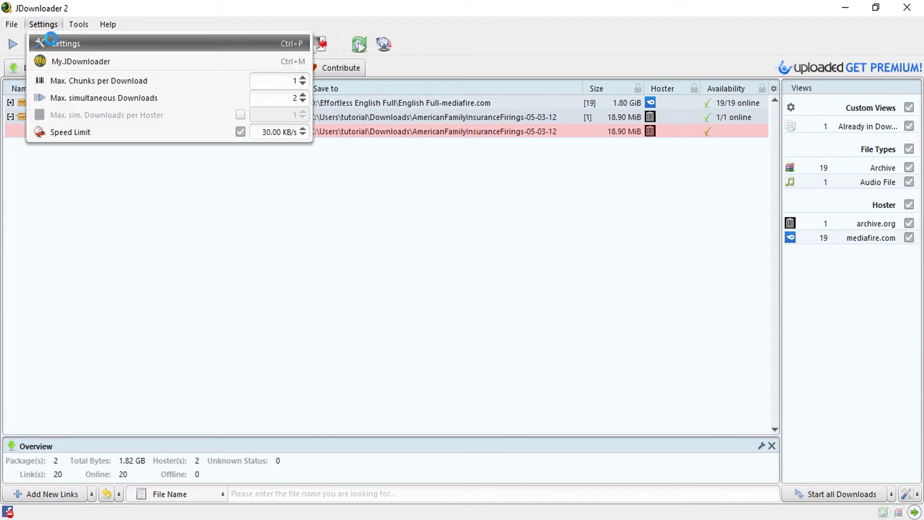
pyautogui.click(51, 39)
pyautogui.click(57, 166)
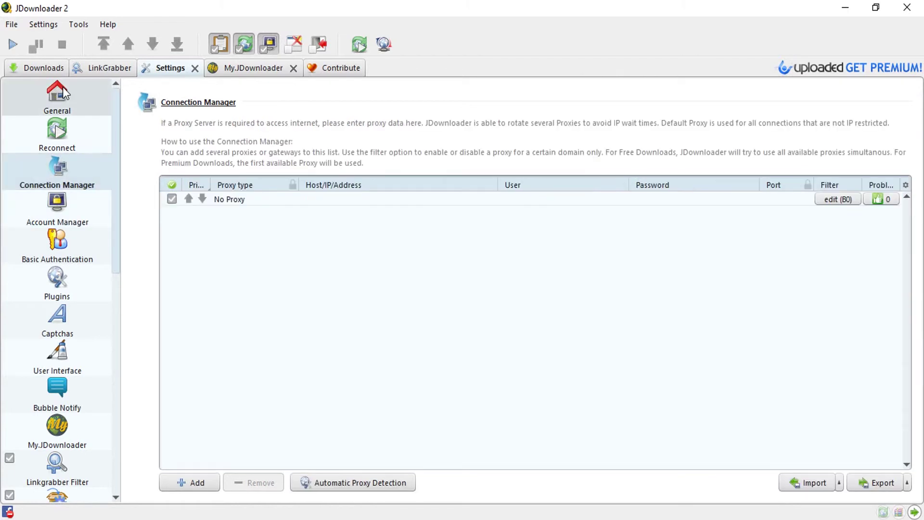
pyautogui.click(58, 110)
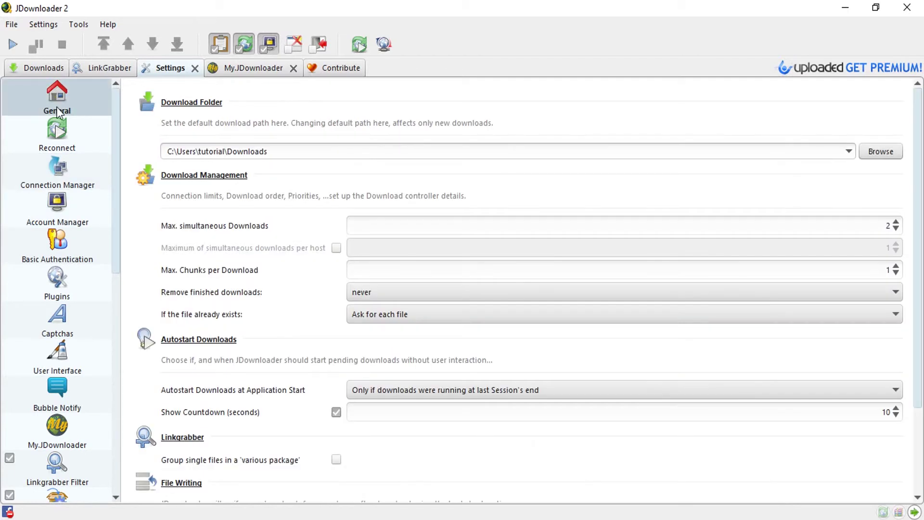
# In Account Manager, open the new premium account form, cancel without saving, and return to Downloads
pyautogui.click(71, 212)
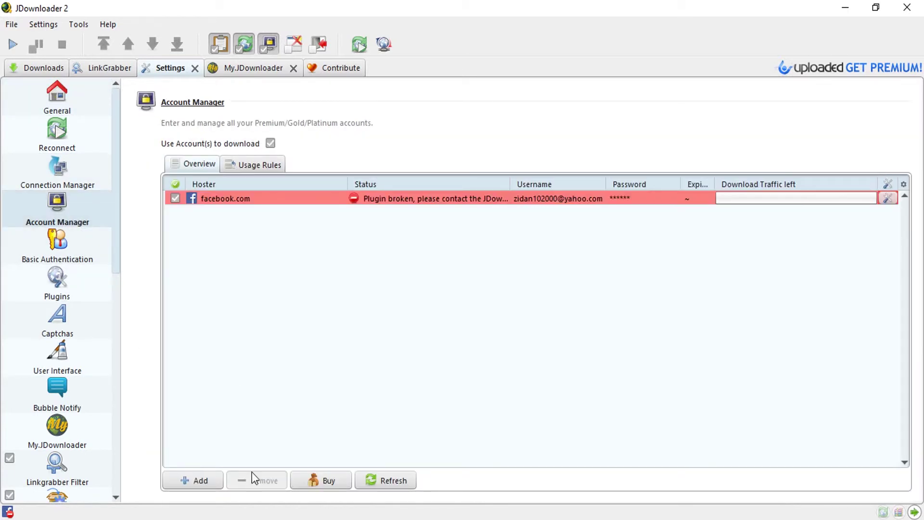
pyautogui.click(208, 477)
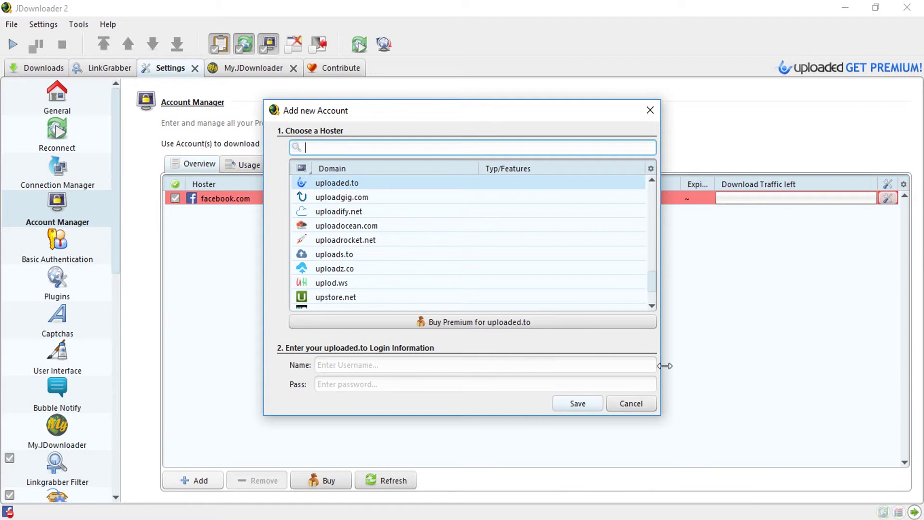
pyautogui.click(398, 365)
pyautogui.click(392, 385)
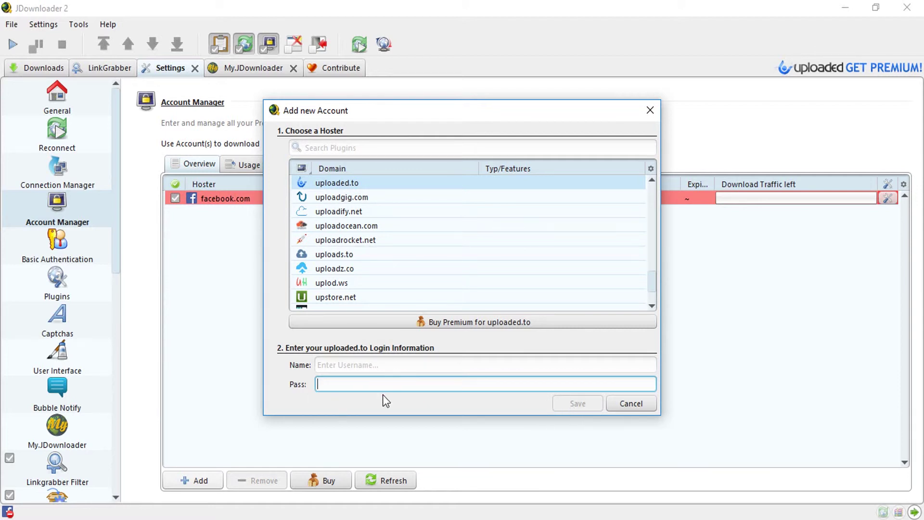
pyautogui.click(647, 402)
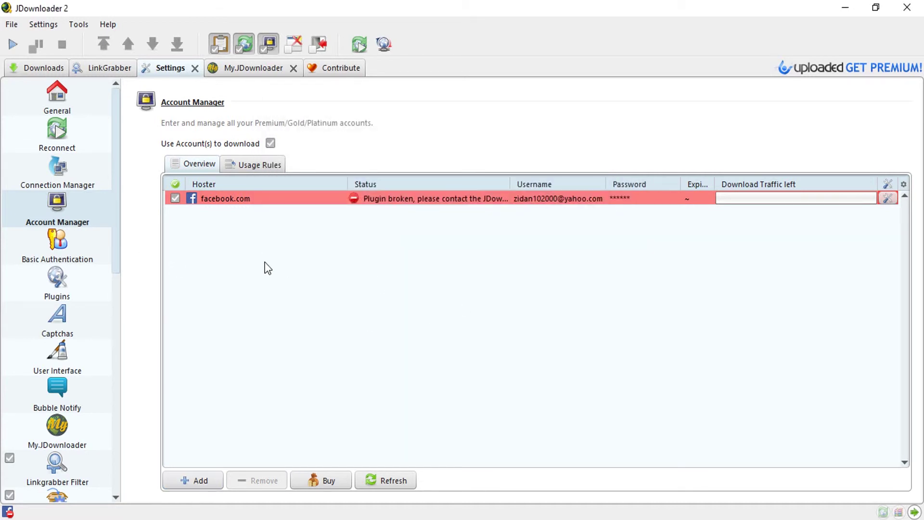
pyautogui.click(45, 68)
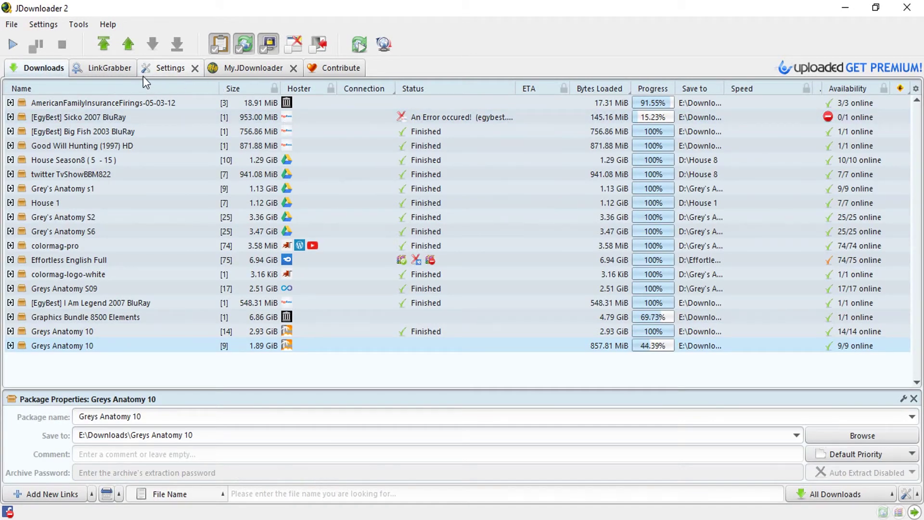
# Return to the LinkGrabber list, toggle silent mode on and back off, and request an internet reconnect
pyautogui.click(116, 70)
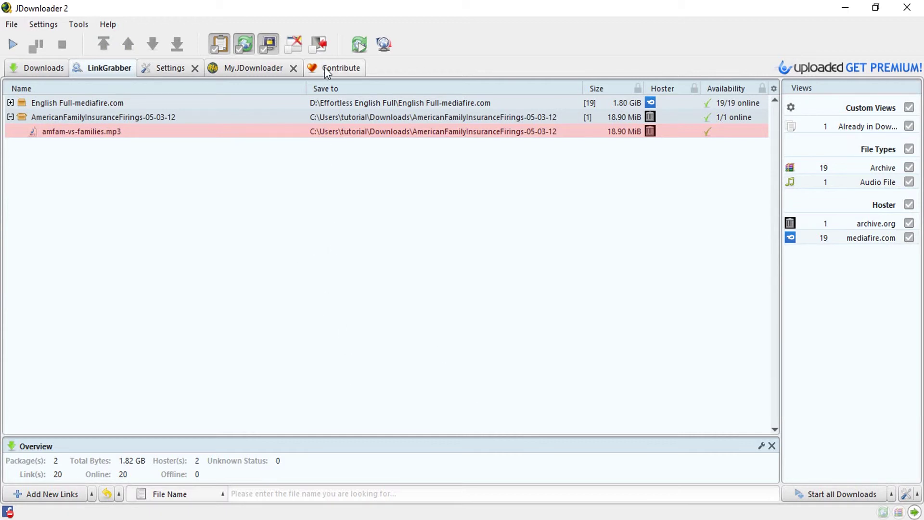
pyautogui.click(293, 47)
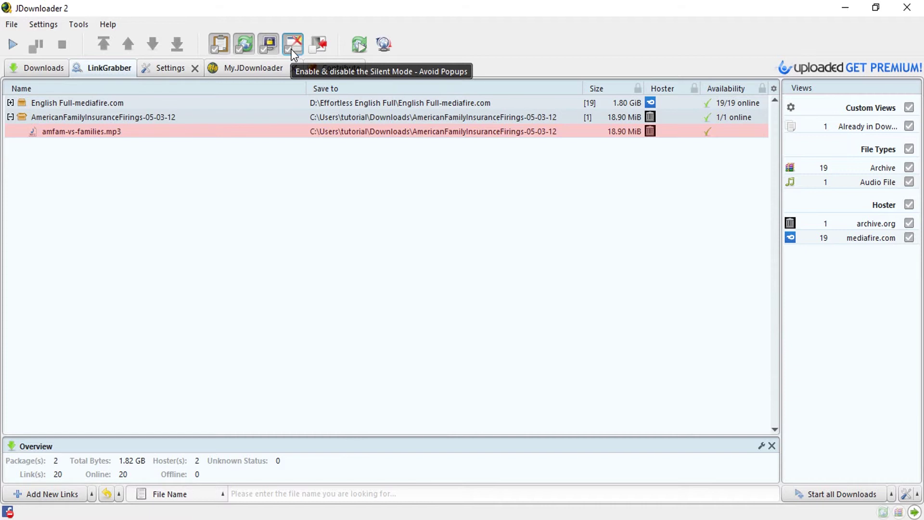
pyautogui.click(292, 45)
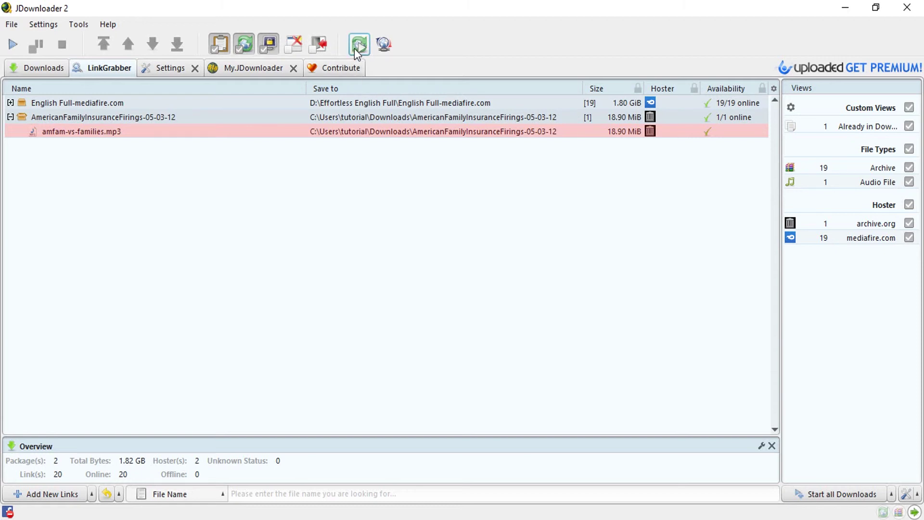
pyautogui.click(356, 48)
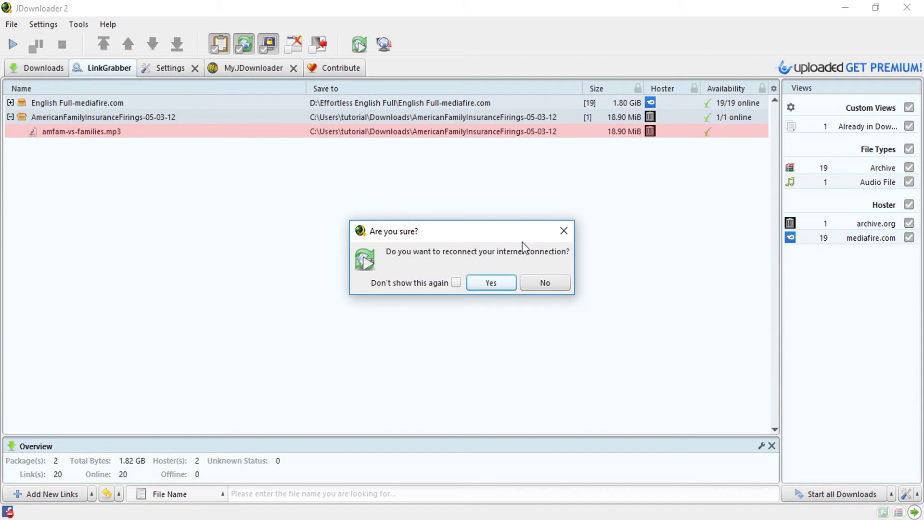
# Confirm the reconnect and dismiss the LiveHeader result reporting failure with the same external IP
pyautogui.click(492, 287)
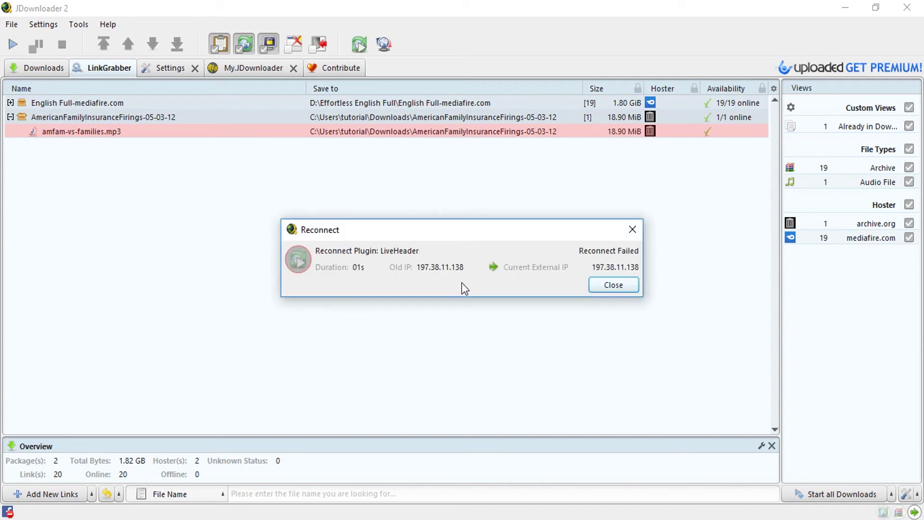
pyautogui.click(610, 285)
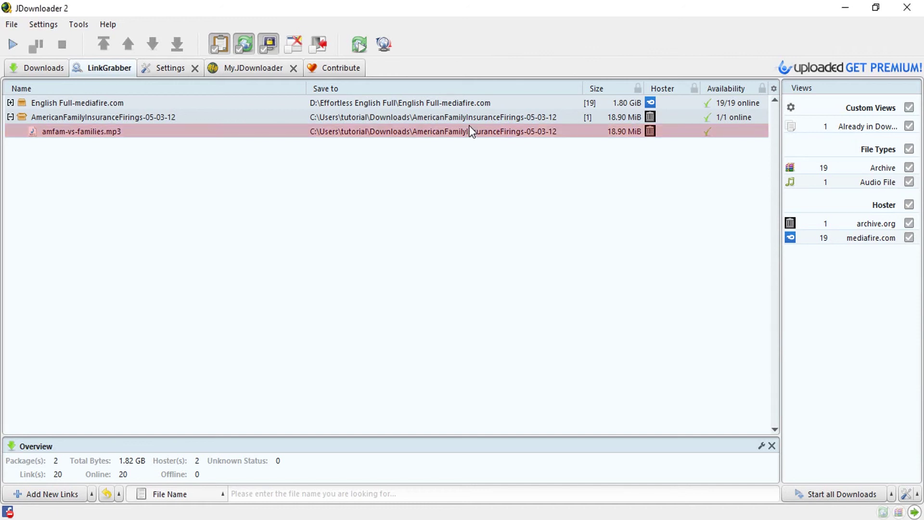
# Check for JDownloader updates, see the latest version is already installed, and close the updater
pyautogui.click(381, 48)
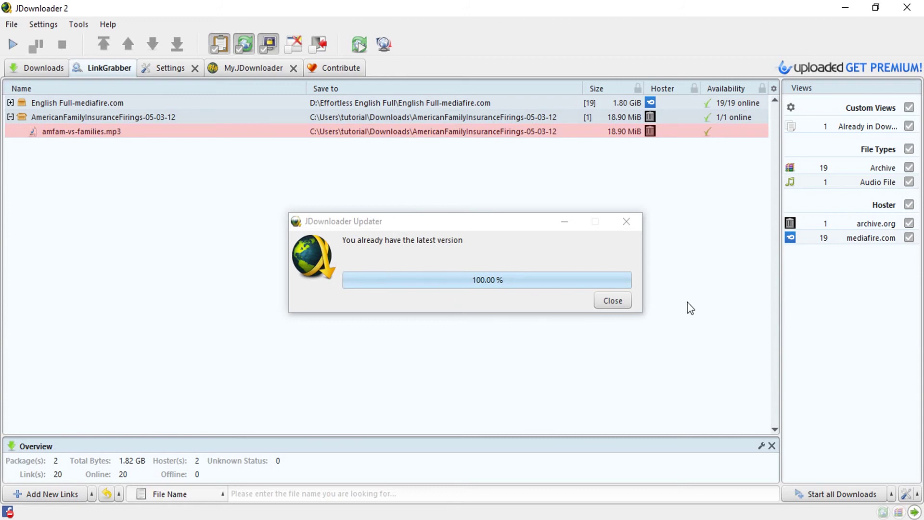
pyautogui.click(612, 300)
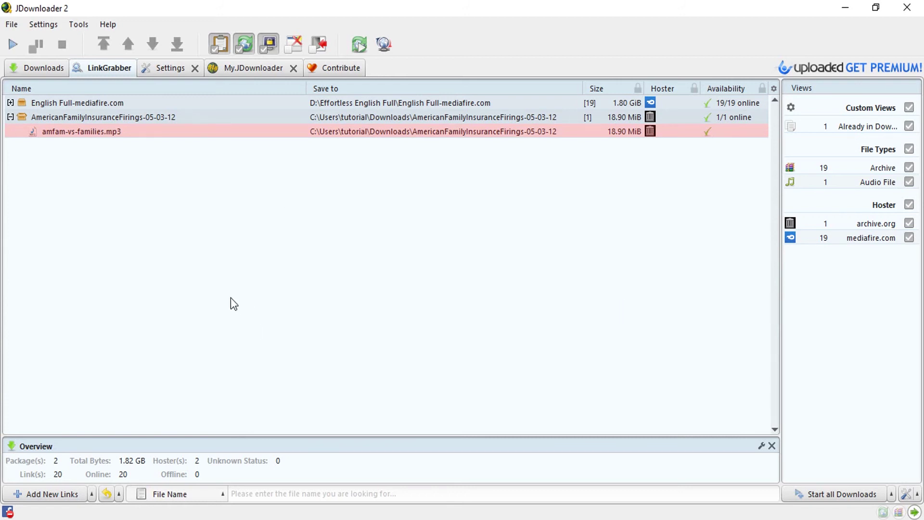